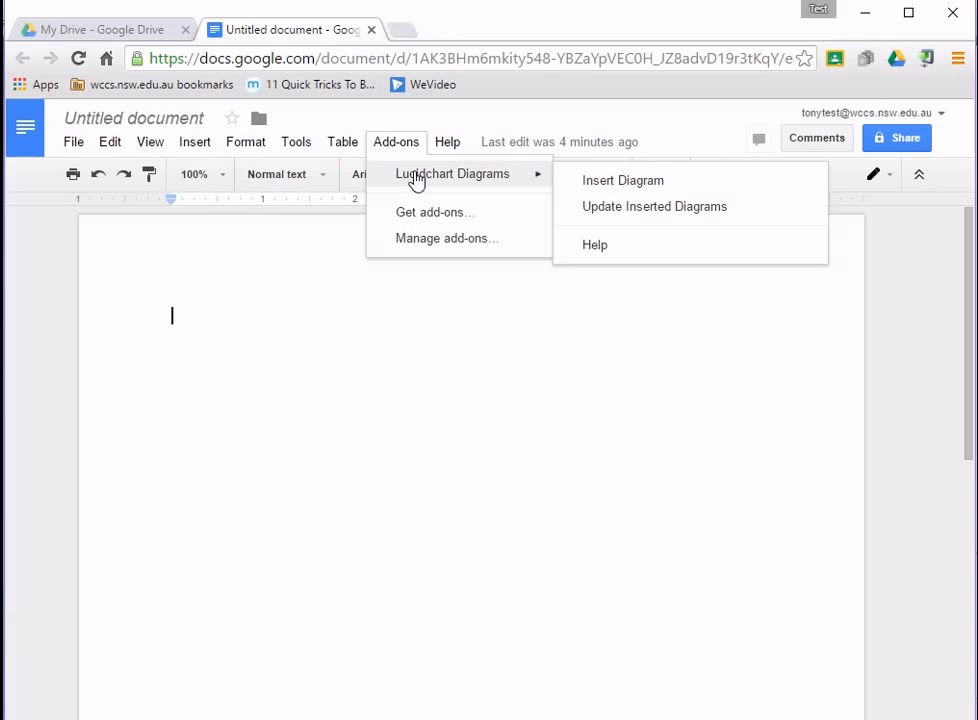
Step: Open the Lucidchart Diagrams add-on and link the Lucidchart account to Google Docs, granting access and returning to the document
{"action": "left_click", "coordinate": [594, 186]}
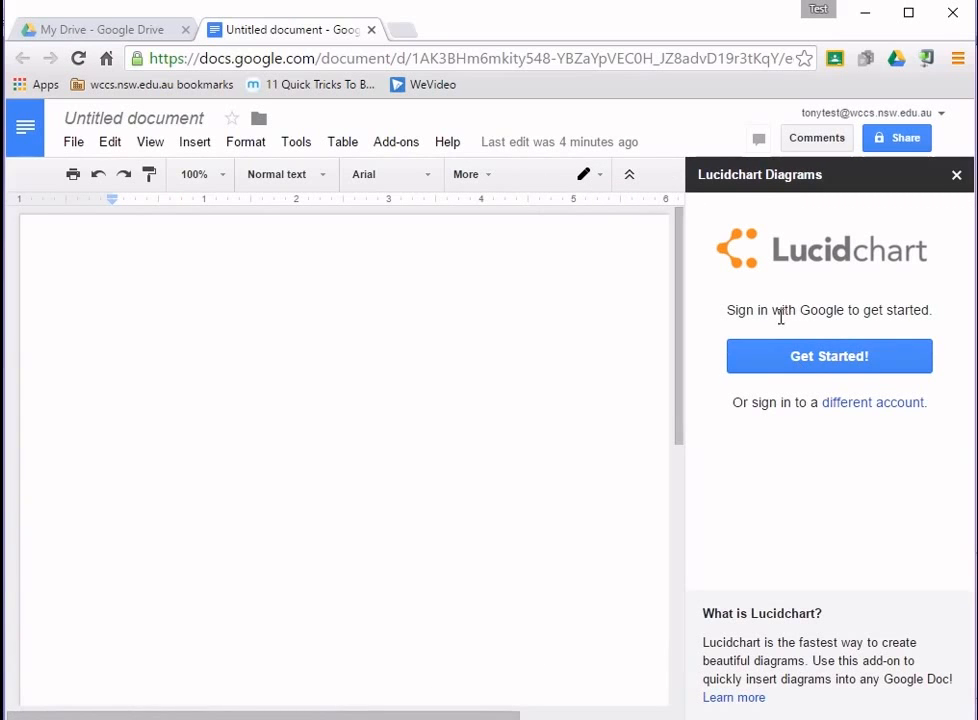
{"action": "left_click", "coordinate": [822, 358]}
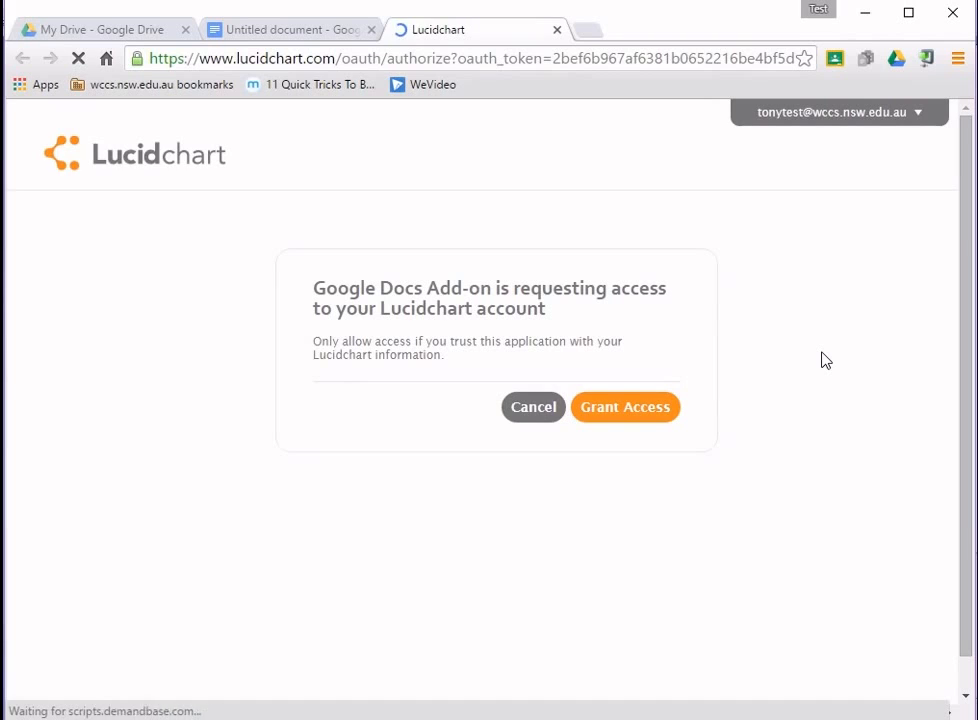
{"action": "left_click", "coordinate": [608, 413]}
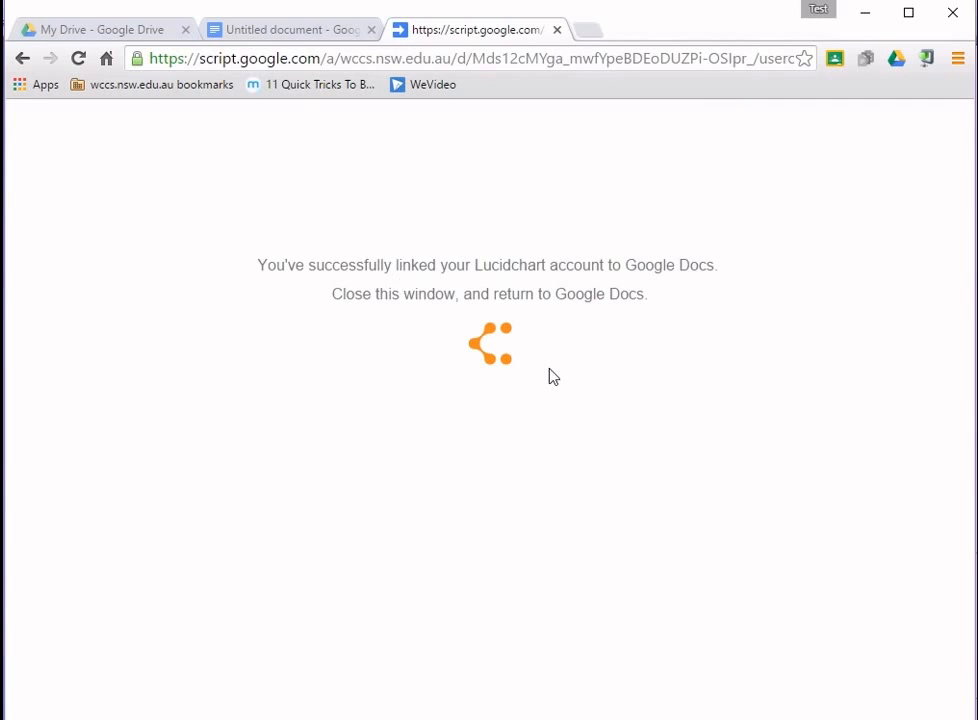
{"action": "left_click", "coordinate": [557, 30]}
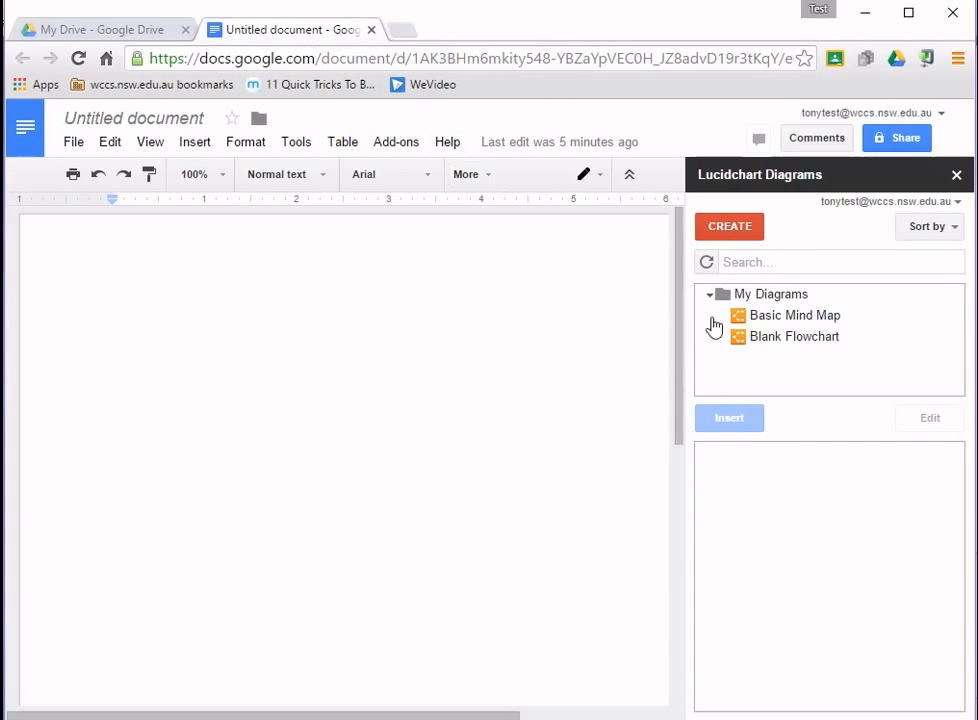
Step: Preview the Basic Mind Map diagram, and create a new diagram from the Venn template
{"action": "left_click", "coordinate": [782, 320]}
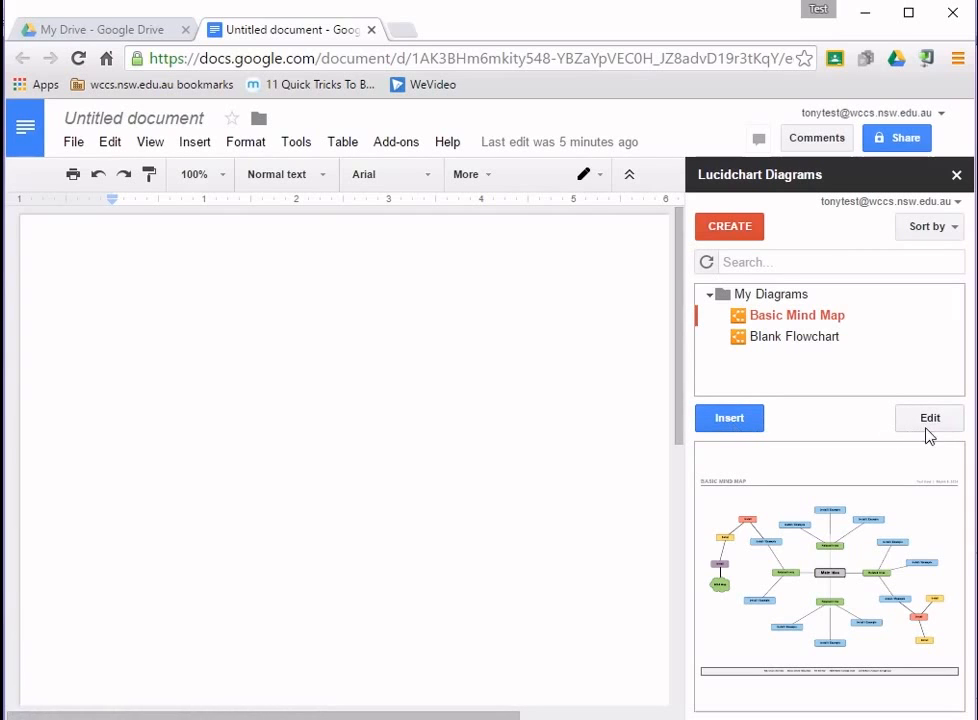
{"action": "left_click", "coordinate": [735, 228]}
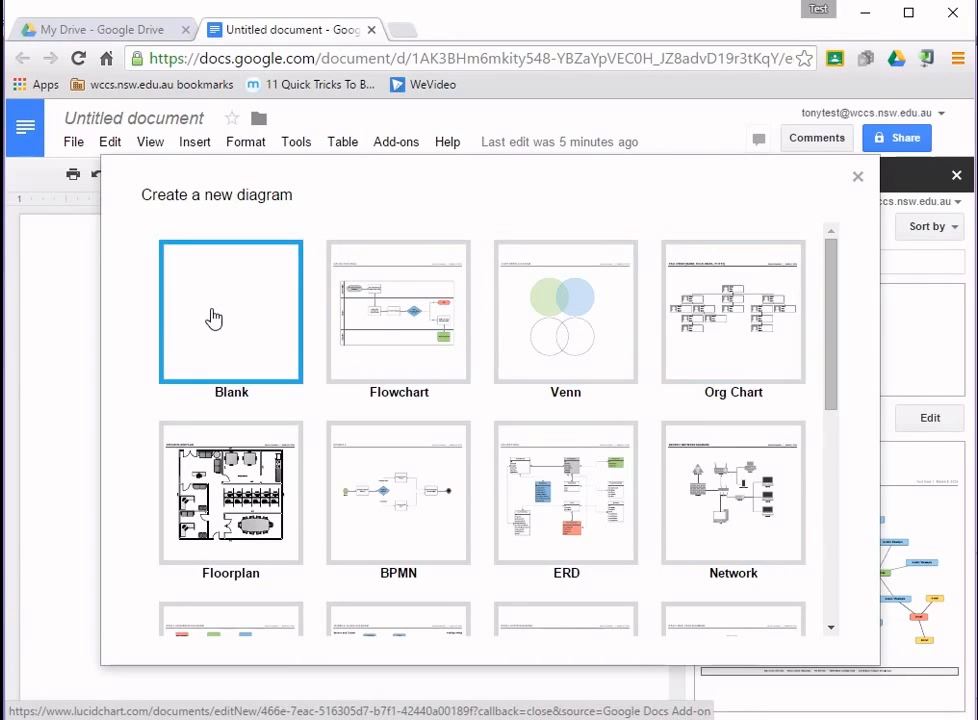
{"action": "left_click", "coordinate": [557, 323]}
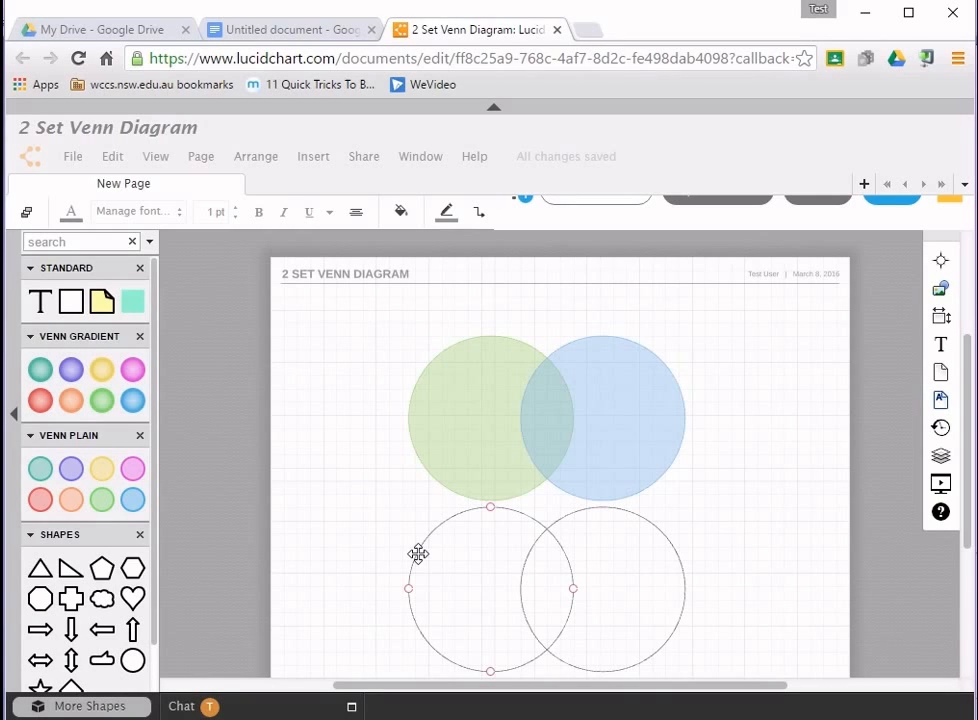
Step: Delete the two unfilled circles below the green and blue circles
{"action": "left_click", "coordinate": [418, 554]}
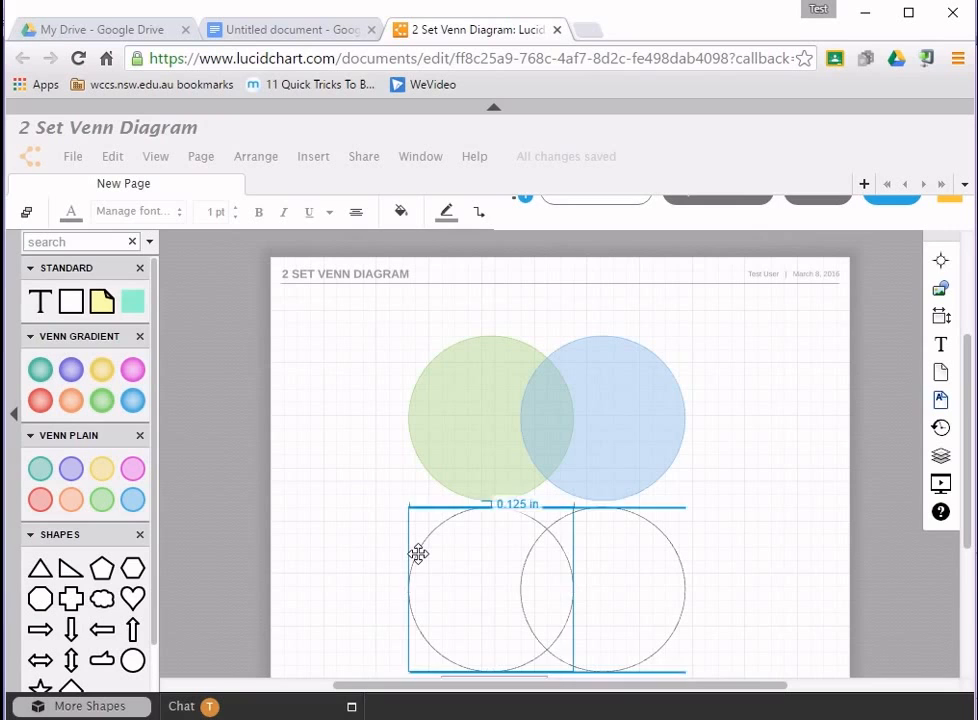
{"action": "key", "text": "Delete"}
{"action": "left_click", "coordinate": [531, 562]}
{"action": "key", "text": "Delete"}
Step: Add a purple Venn Gradient circle centred below the green and blue circles so that it overlaps both
{"action": "left_click_drag", "start_coordinate": [71, 374], "coordinate": [552, 520]}
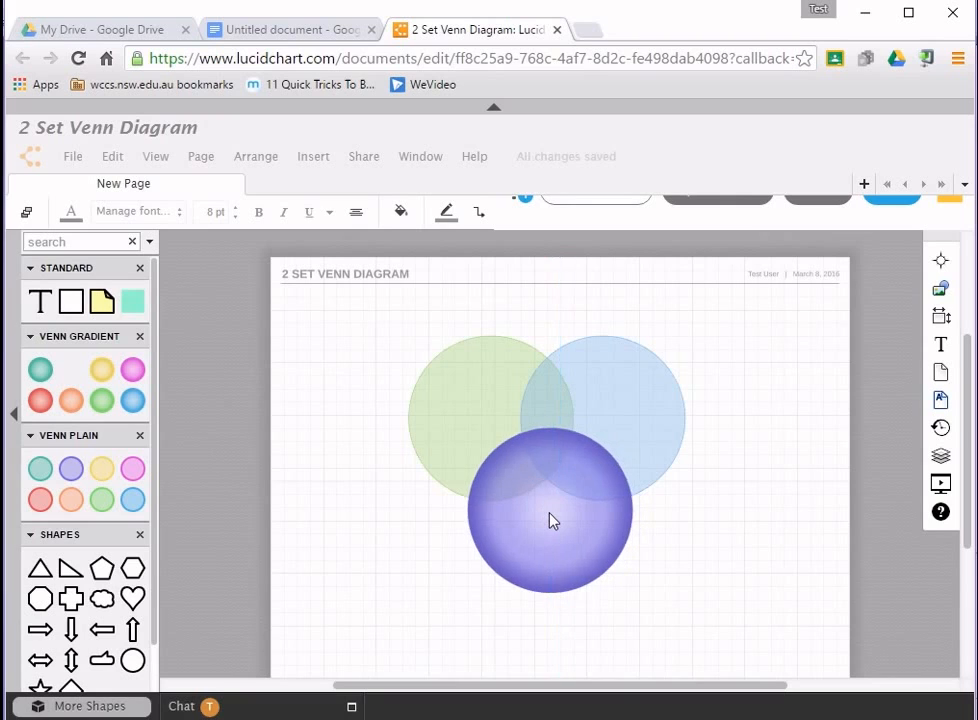
{"action": "left_click", "coordinate": [552, 522]}
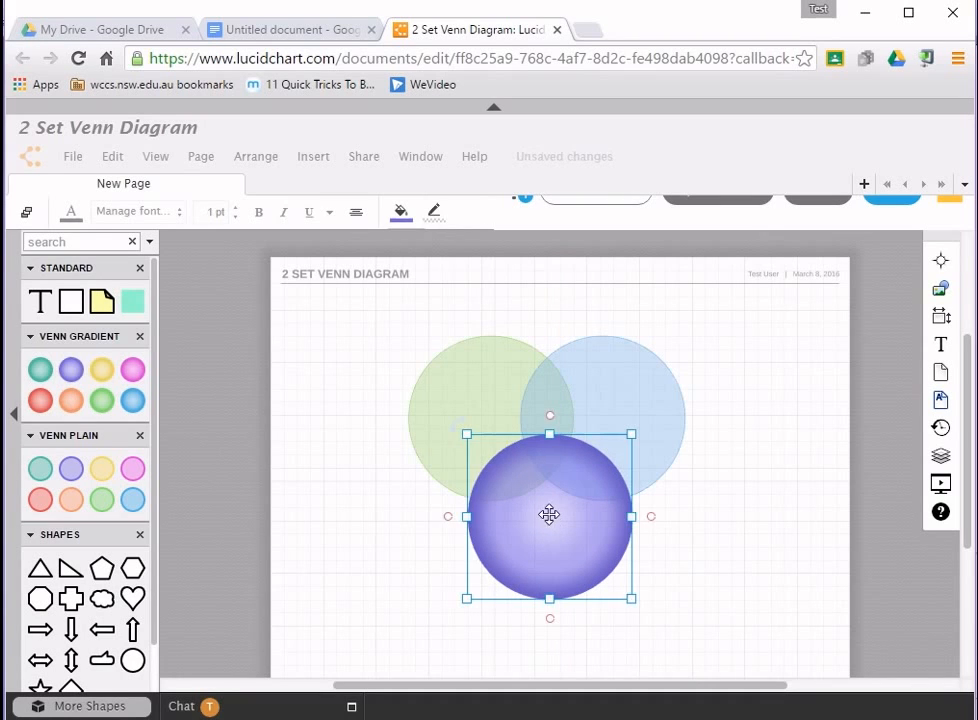
{"action": "mouse_move", "coordinate": [71, 374]}
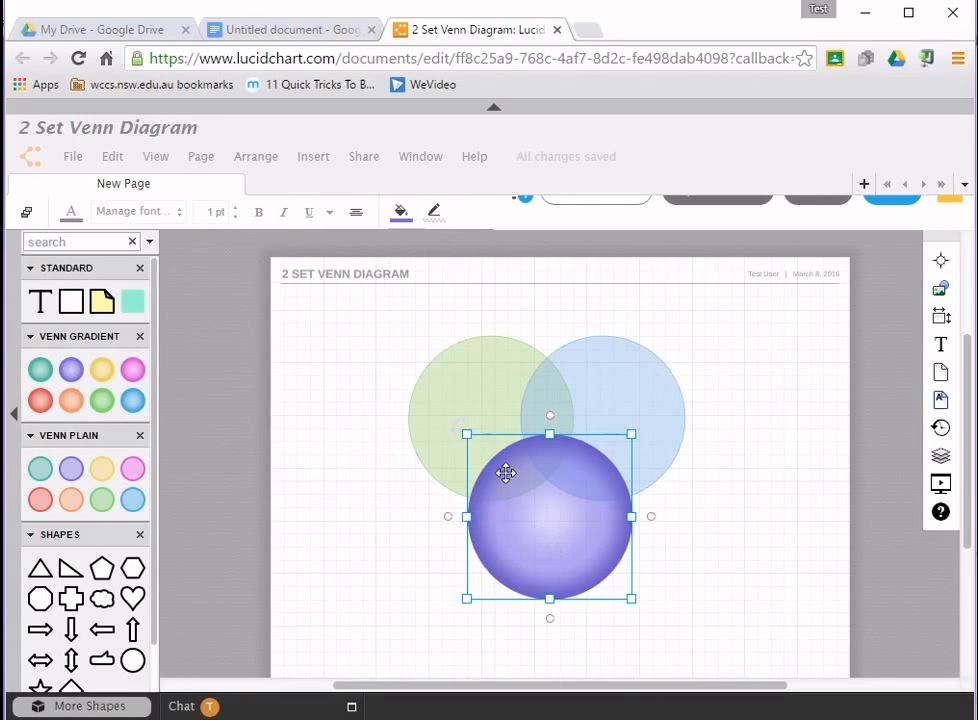
Step: Add text labels: "Thing I like" in the green circle, "Things you like" in the blue one, "Things someone else likes" in the purple one
{"action": "mouse_move", "coordinate": [44, 310]}
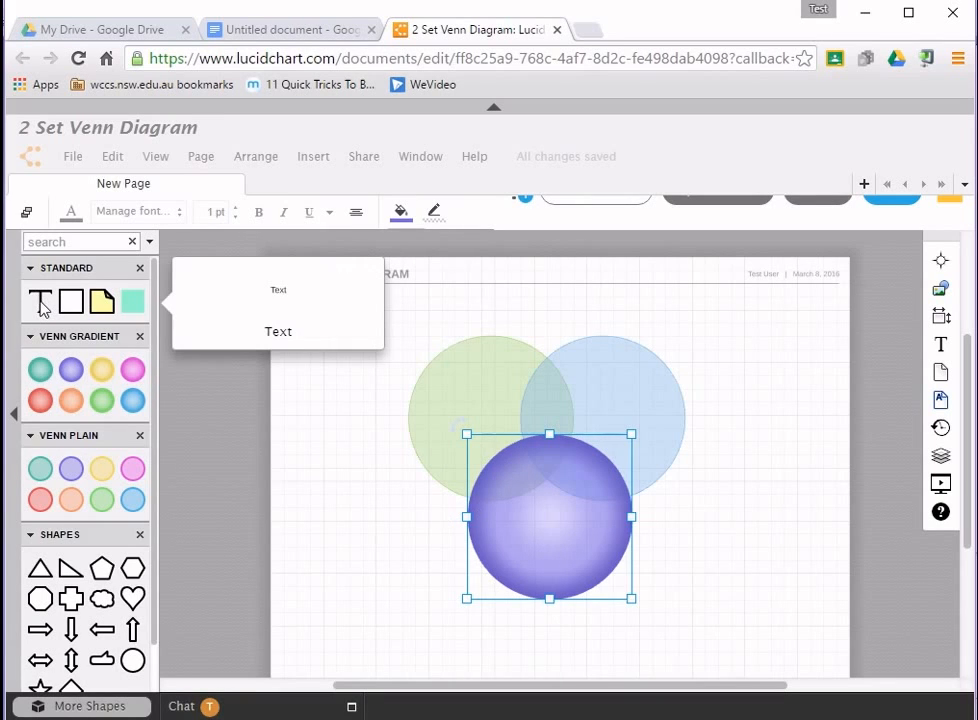
{"action": "left_click_drag", "start_coordinate": [44, 310], "coordinate": [476, 402]}
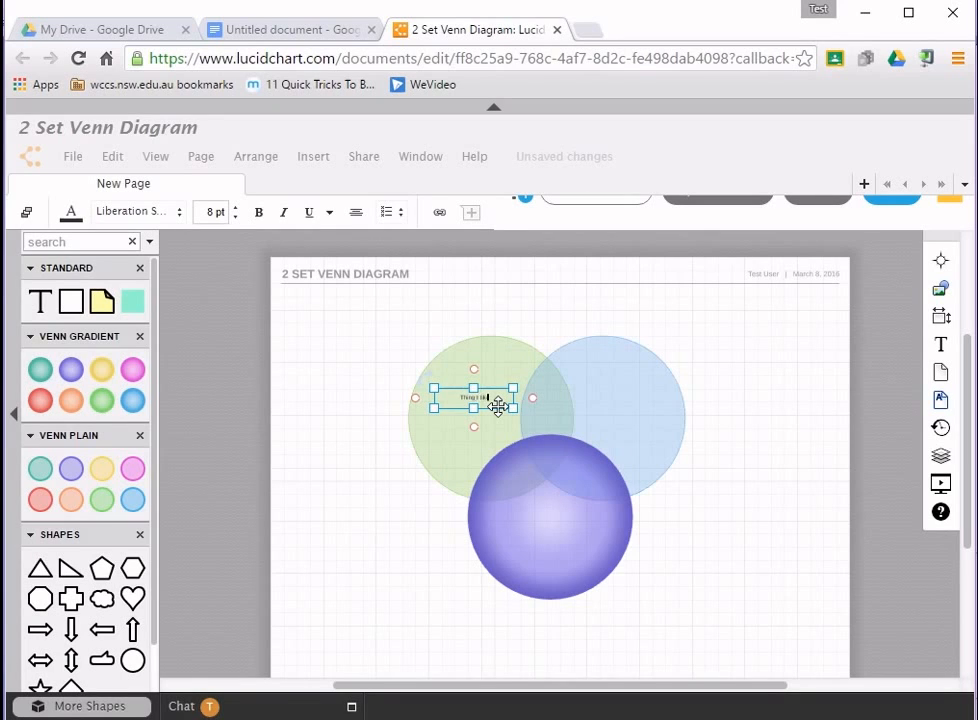
{"action": "left_click_drag", "start_coordinate": [40, 301], "coordinate": [618, 400]}
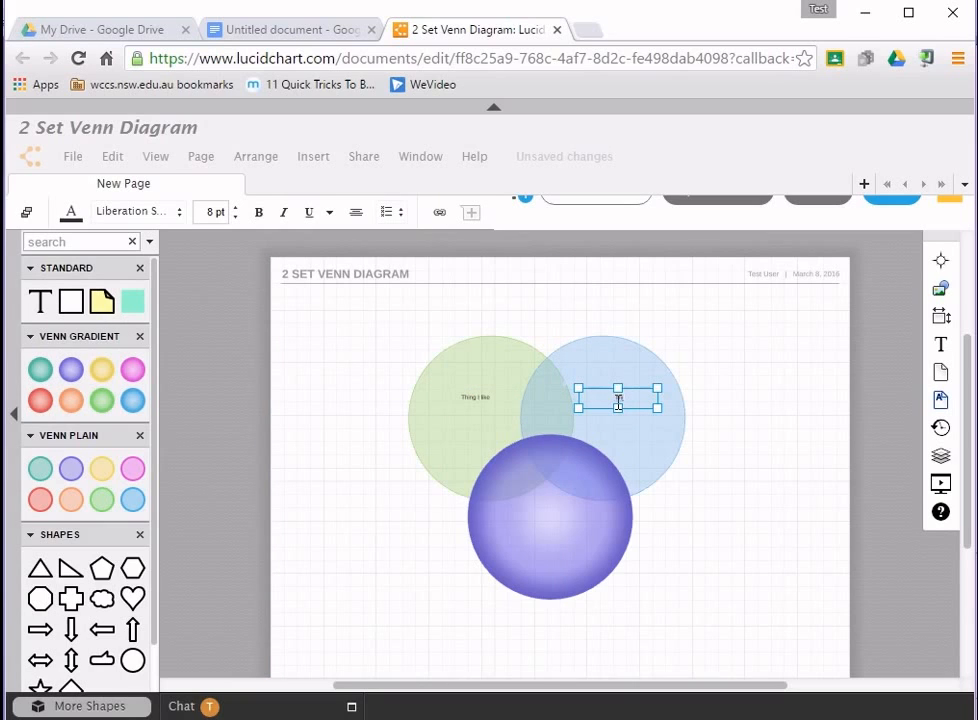
{"action": "type", "text": "Things you like"}
{"action": "left_click_drag", "start_coordinate": [39, 301], "coordinate": [540, 530]}
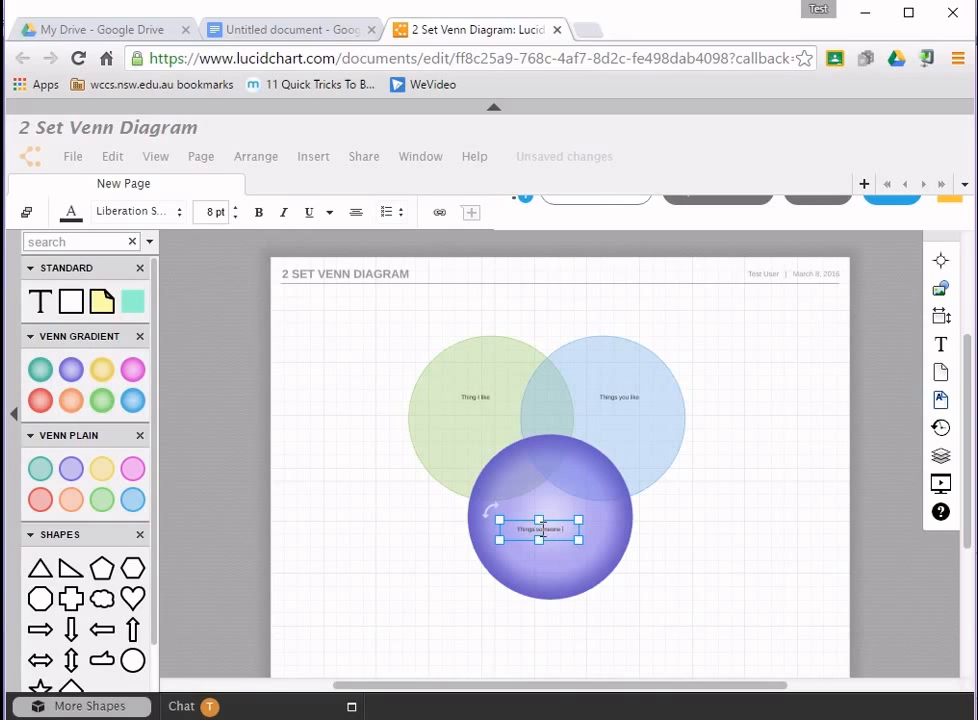
{"action": "type", "text": "lse likes"}
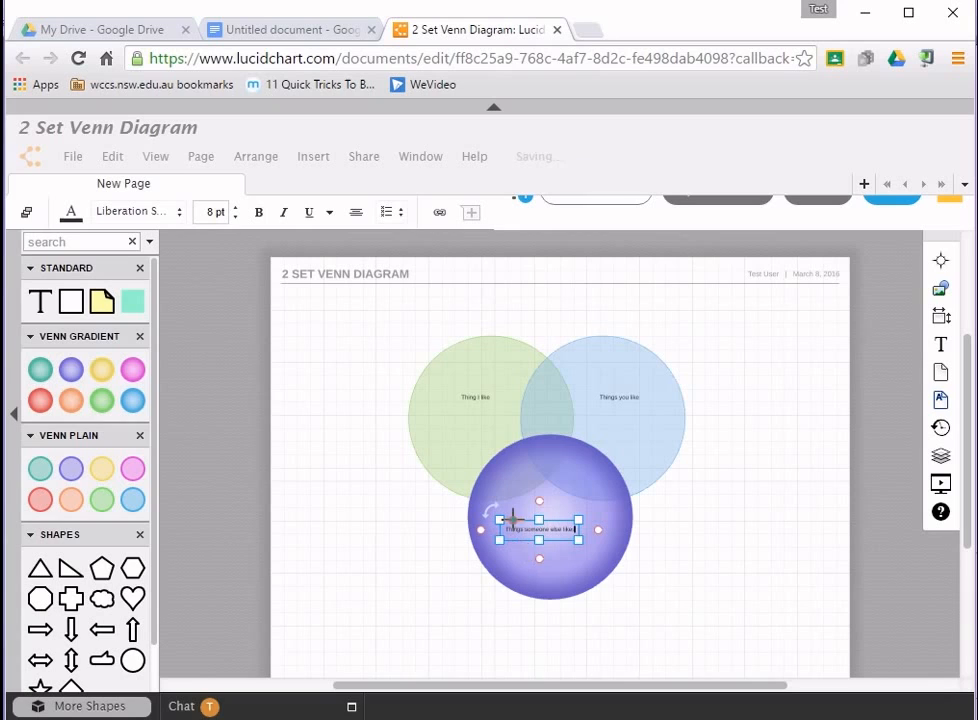
Step: Set the font size of the purple circle's label text to 16 pt
{"action": "left_click", "coordinate": [236, 208]}
{"action": "left_click", "coordinate": [236, 208]}
{"action": "left_click", "coordinate": [236, 208]}
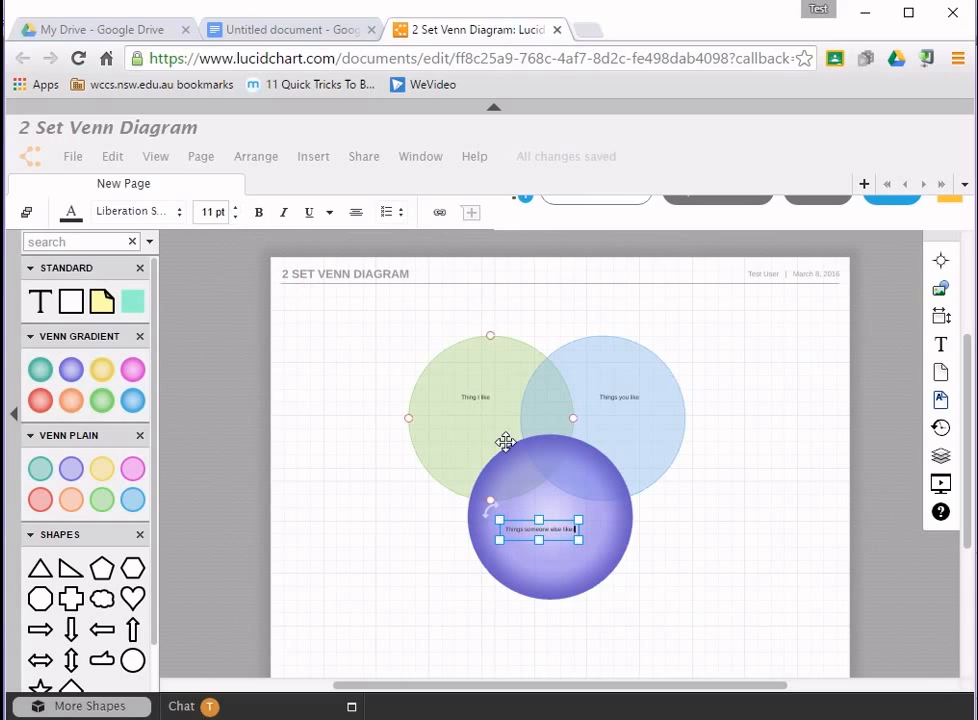
{"action": "left_click_drag", "start_coordinate": [571, 529], "coordinate": [509, 520]}
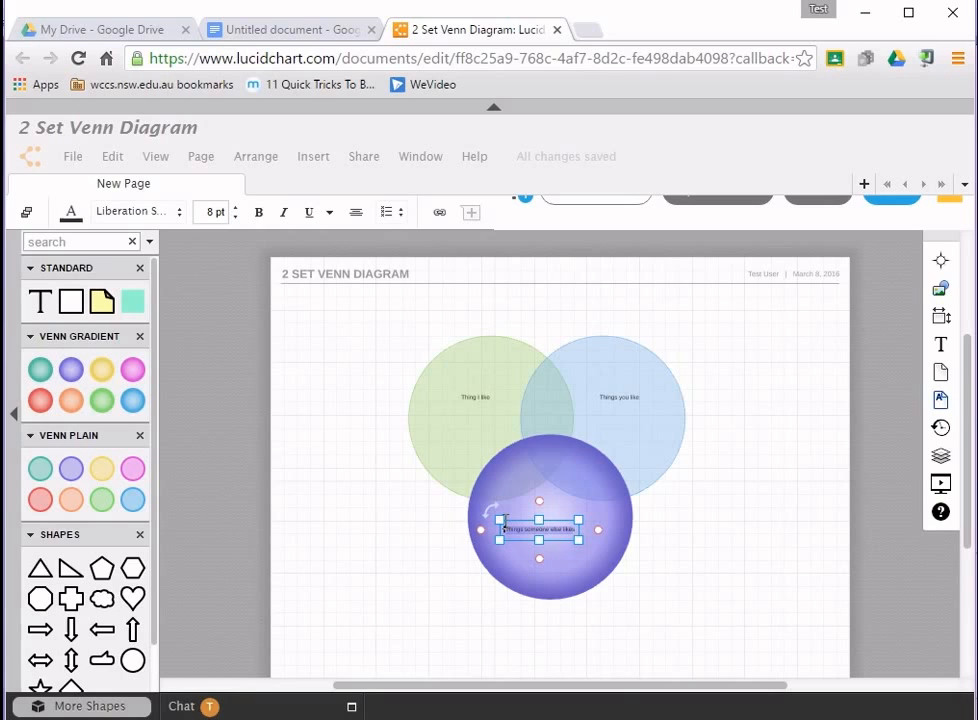
{"action": "left_click", "coordinate": [236, 208]}
{"action": "left_click", "coordinate": [236, 208]}
{"action": "left_click", "coordinate": [236, 208]}
{"action": "left_click", "coordinate": [236, 208]}
{"action": "left_click", "coordinate": [236, 208]}
{"action": "left_click", "coordinate": [236, 208]}
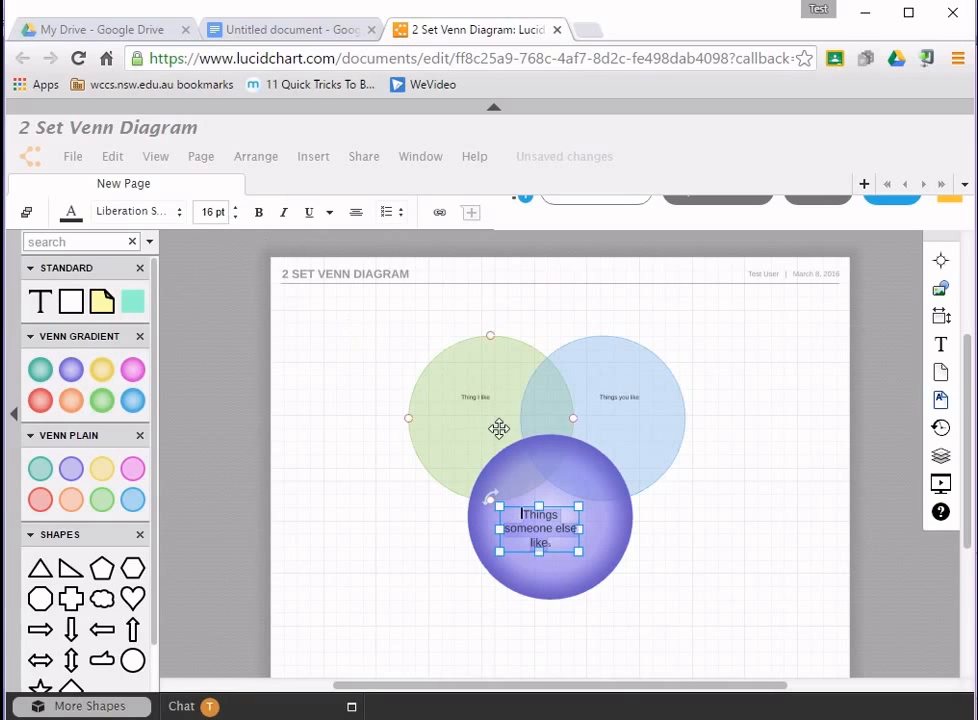
Step: Set the font size of the "Thing I like" label in the green circle to 17 pt
{"action": "left_click", "coordinate": [474, 396]}
{"action": "double_click", "coordinate": [474, 397]}
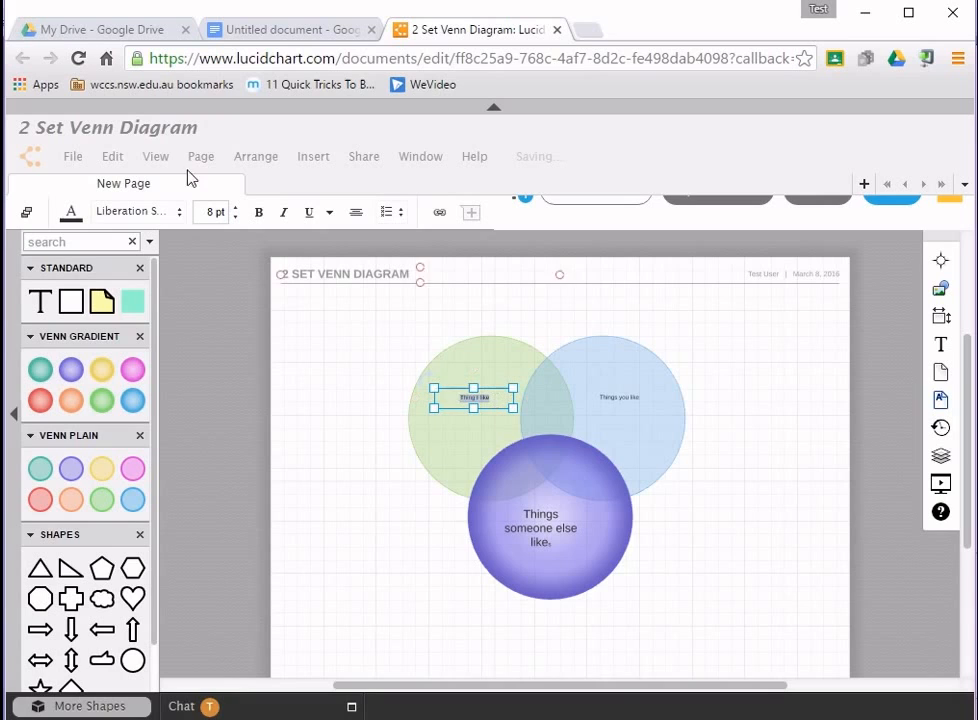
{"action": "left_click", "coordinate": [236, 208]}
{"action": "left_click", "coordinate": [236, 208]}
{"action": "left_click", "coordinate": [236, 208]}
{"action": "left_click", "coordinate": [236, 208]}
{"action": "left_click", "coordinate": [236, 208]}
{"action": "left_click", "coordinate": [236, 208]}
{"action": "left_click", "coordinate": [236, 208]}
{"action": "left_click", "coordinate": [236, 208]}
{"action": "left_click", "coordinate": [236, 208]}
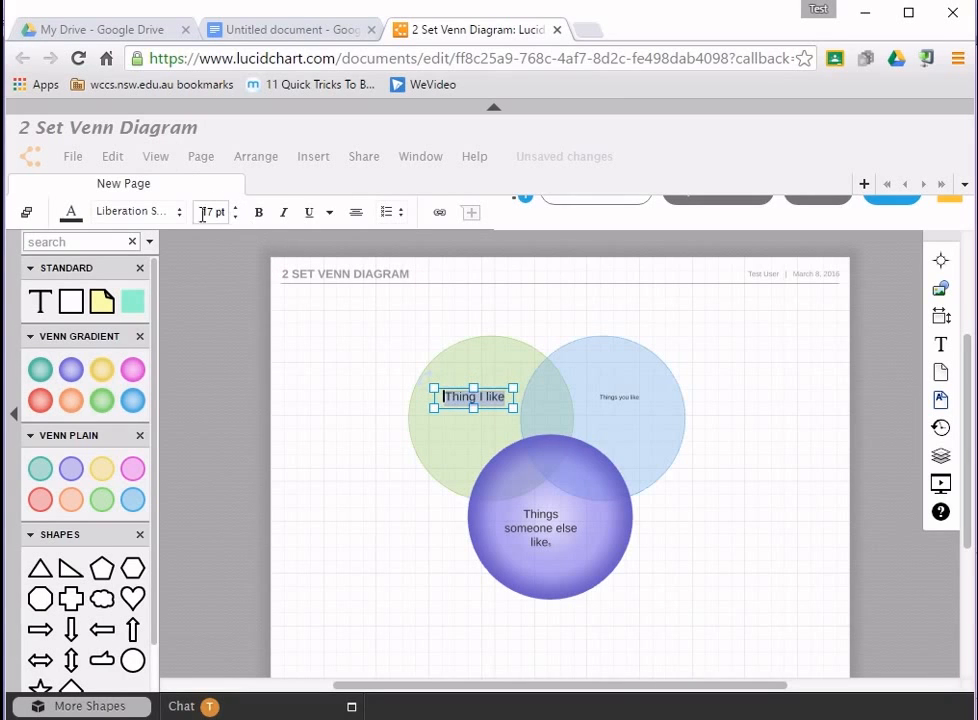
Step: Set the font size of the "Things you like" label in the blue circle to 16 pt and deselect it
{"action": "left_click", "coordinate": [616, 399]}
{"action": "double_click", "coordinate": [641, 402]}
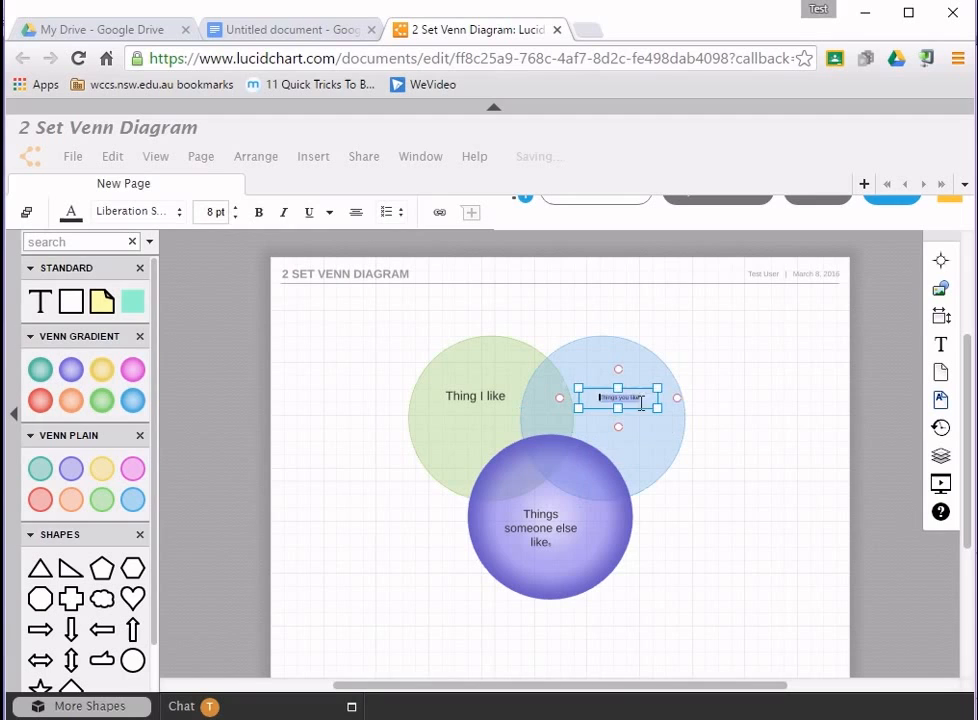
{"action": "left_click", "coordinate": [236, 208]}
{"action": "left_click", "coordinate": [236, 208]}
{"action": "left_click", "coordinate": [236, 208]}
{"action": "left_click", "coordinate": [236, 208]}
{"action": "left_click", "coordinate": [236, 208]}
{"action": "left_click", "coordinate": [236, 208]}
{"action": "left_click", "coordinate": [236, 208]}
{"action": "left_click", "coordinate": [236, 208]}
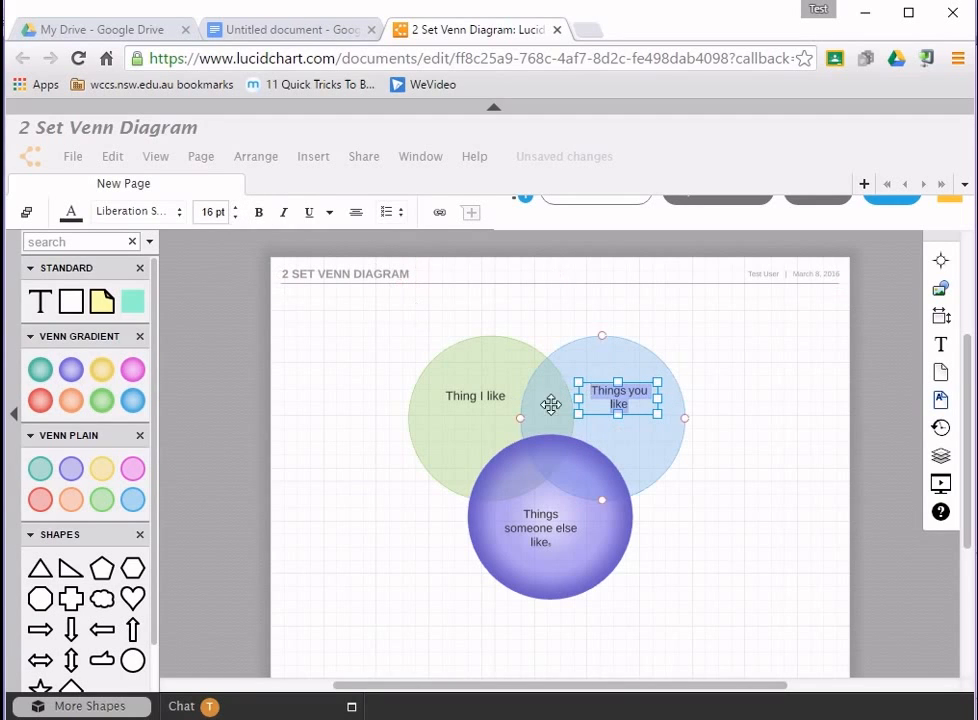
{"action": "left_click", "coordinate": [382, 517]}
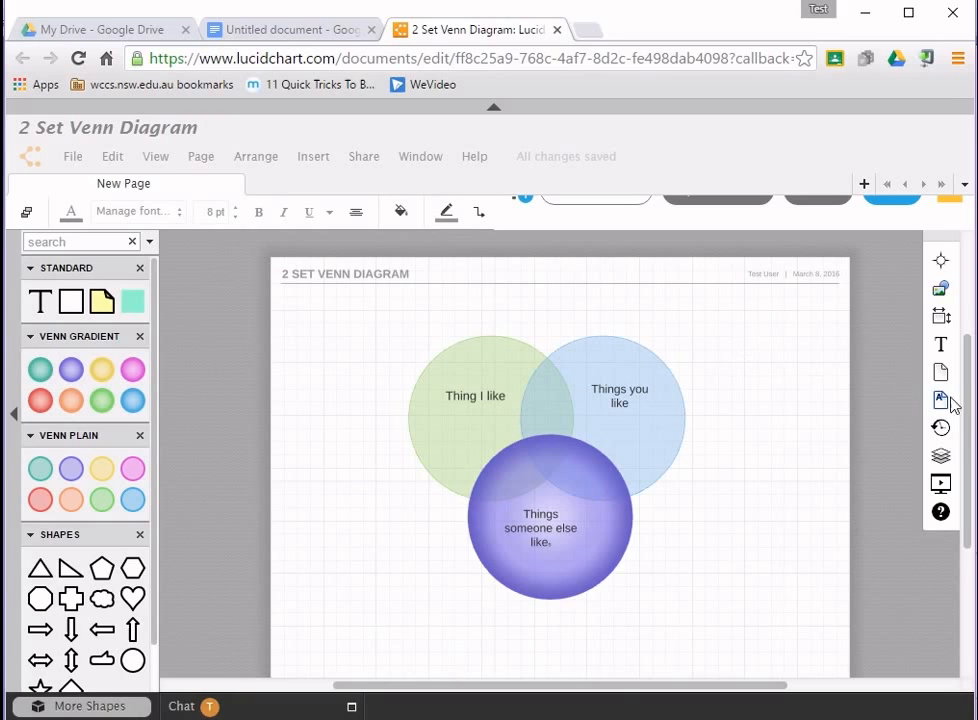
Step: Save and close the Venn diagram, and dismiss the new-diagram template chooser back in the Google Docs document
{"action": "left_click_drag", "start_coordinate": [970, 408], "coordinate": [963, 301]}
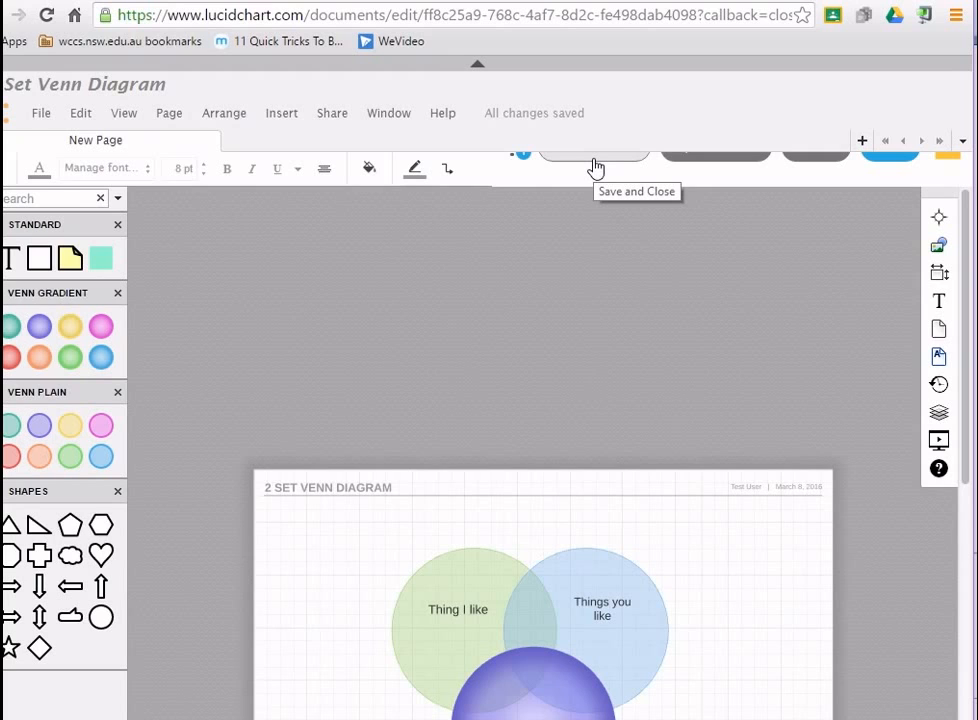
{"action": "left_click", "coordinate": [595, 160]}
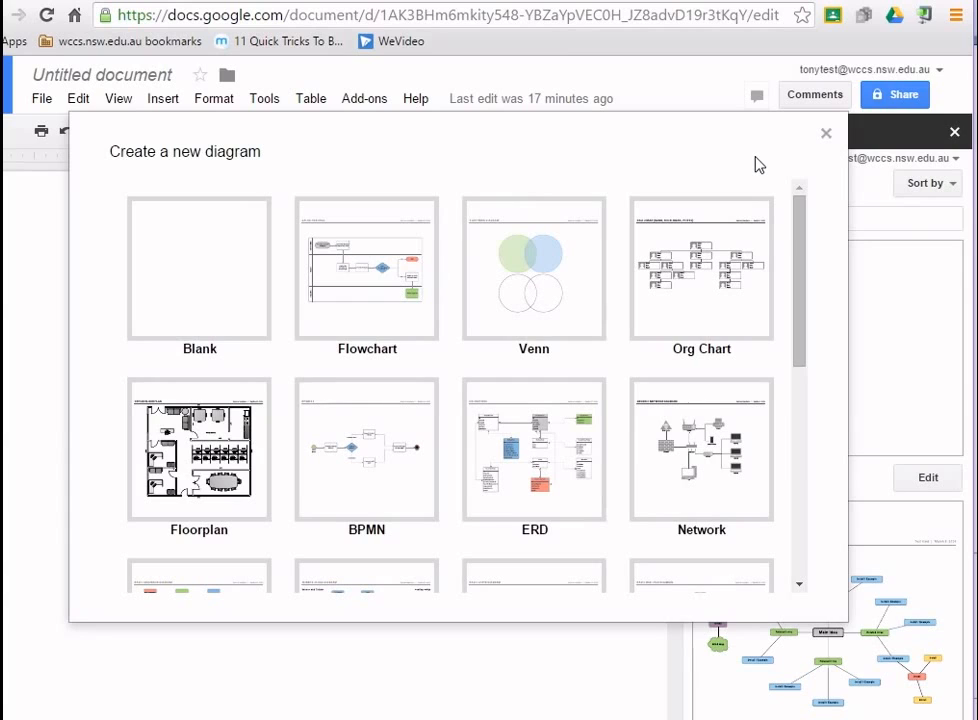
{"action": "left_click", "coordinate": [826, 134]}
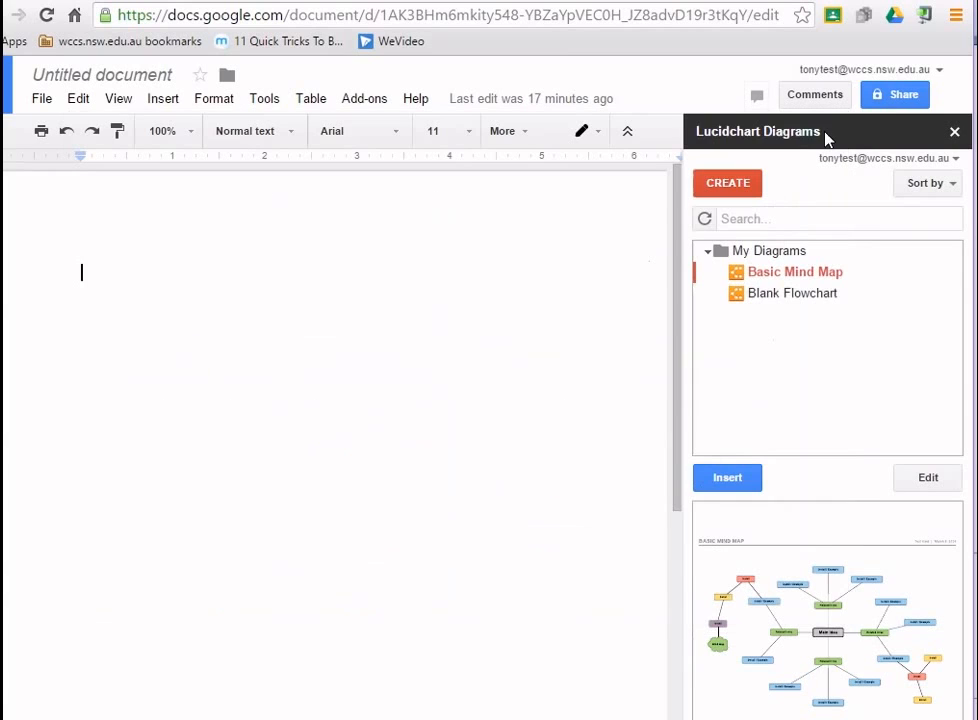
Step: Refresh the My Diagrams list and insert the 2 Set Venn Diagram into the document
{"action": "left_click", "coordinate": [704, 220]}
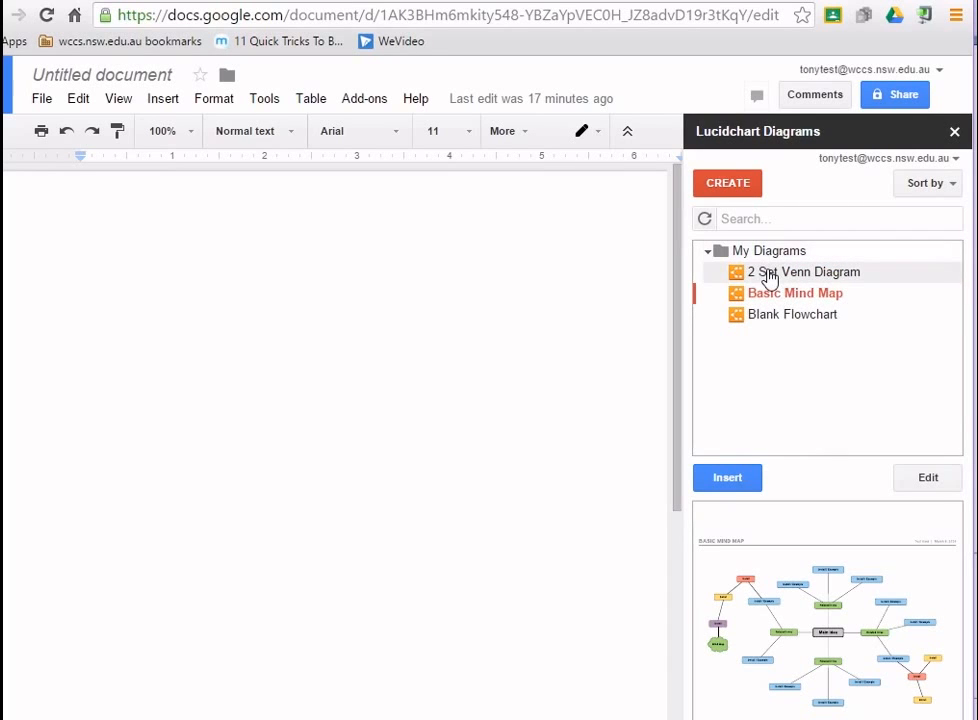
{"action": "left_click", "coordinate": [795, 278]}
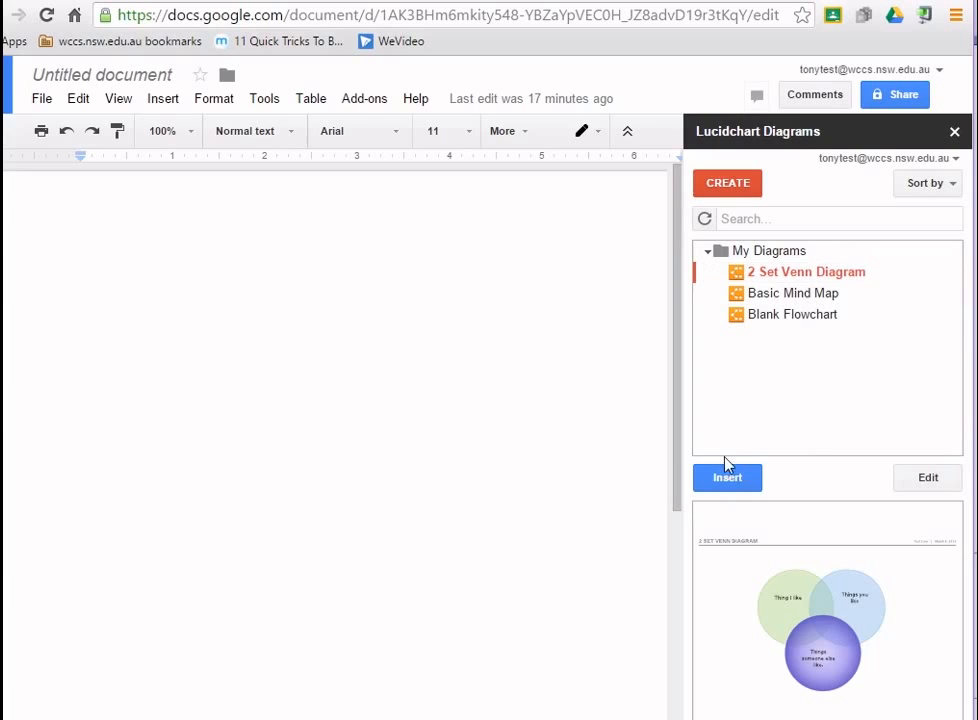
{"action": "left_click", "coordinate": [730, 486]}
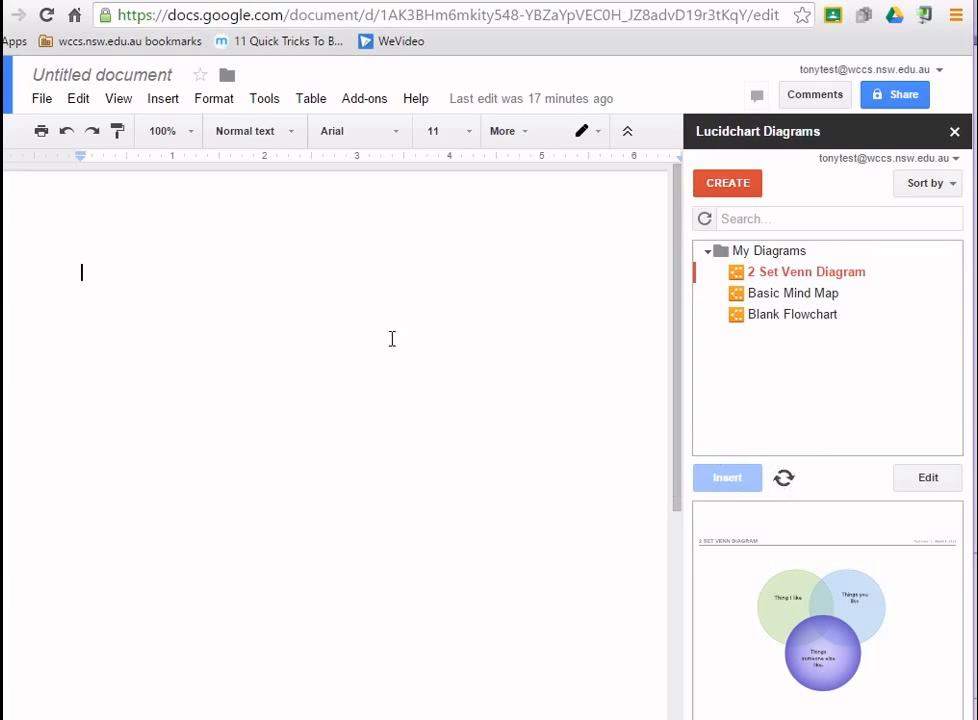